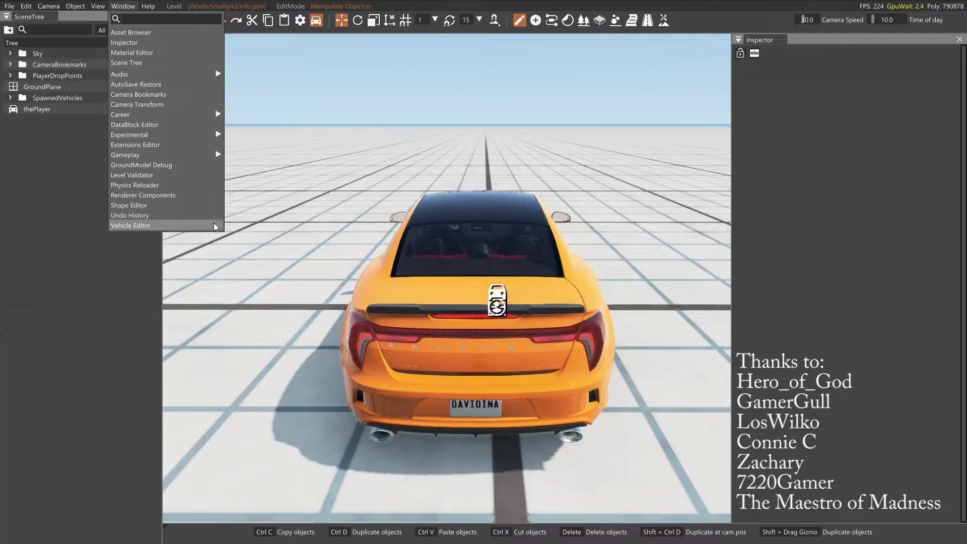
click(285, 250)
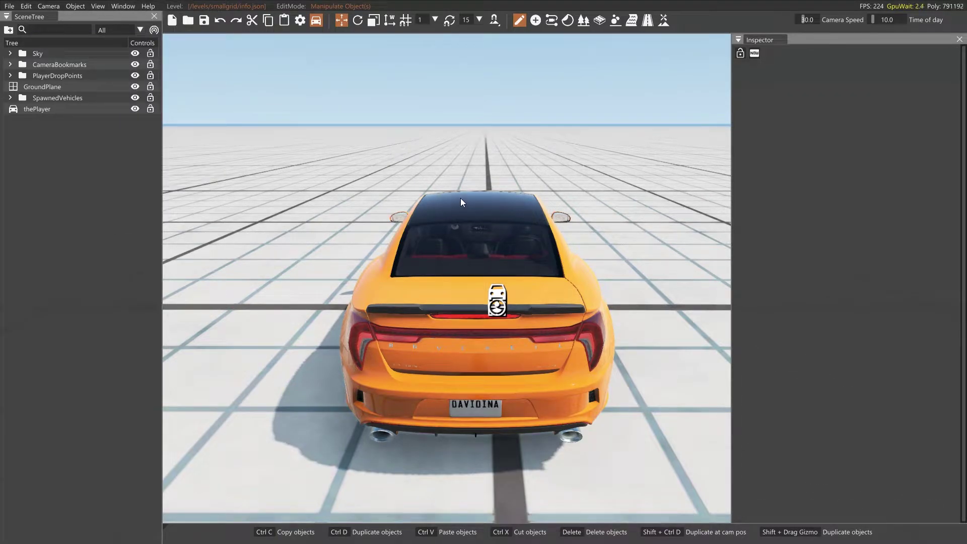
click(624, 168)
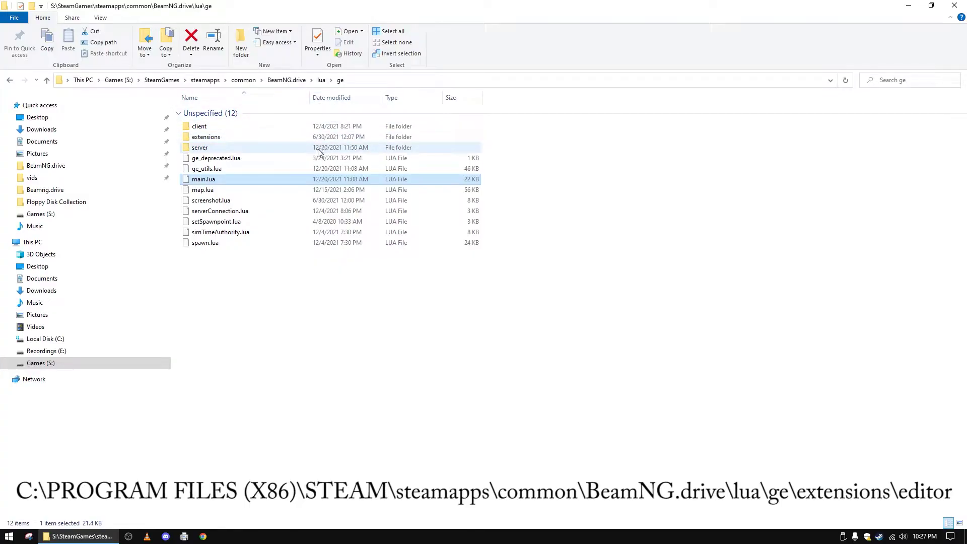
Step: Go up to the BeamNG.drive lua folder and rename its ge subfolder to old-ge
click(321, 80)
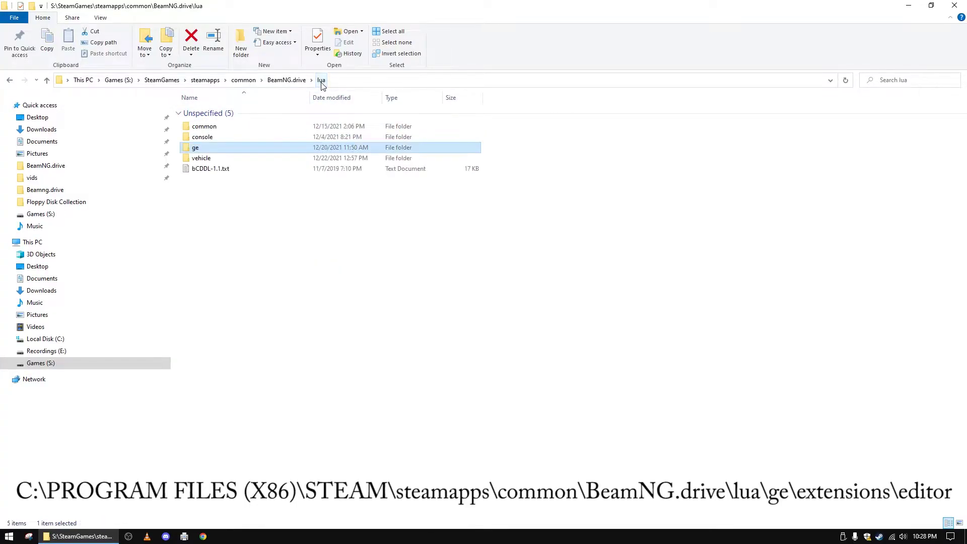
click(196, 148)
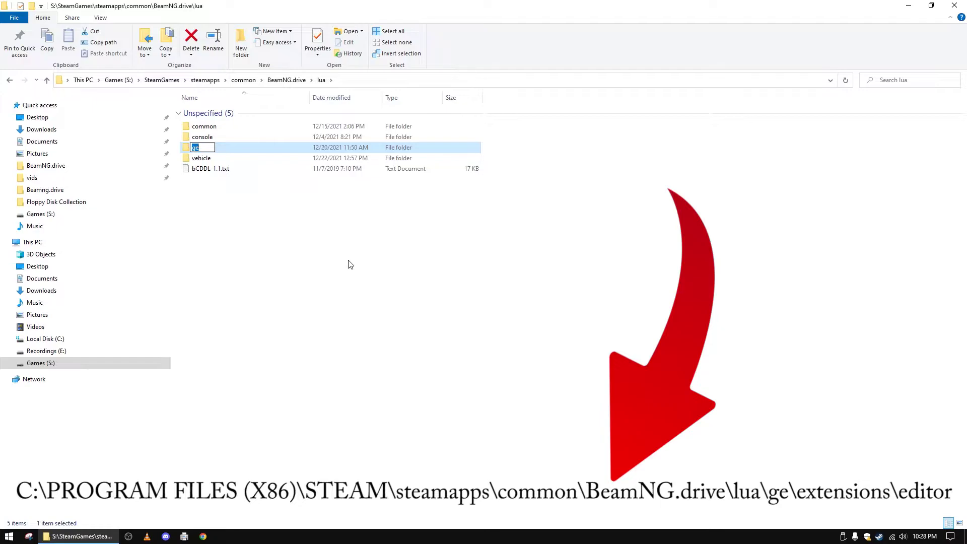
key(Home)
text(old-)
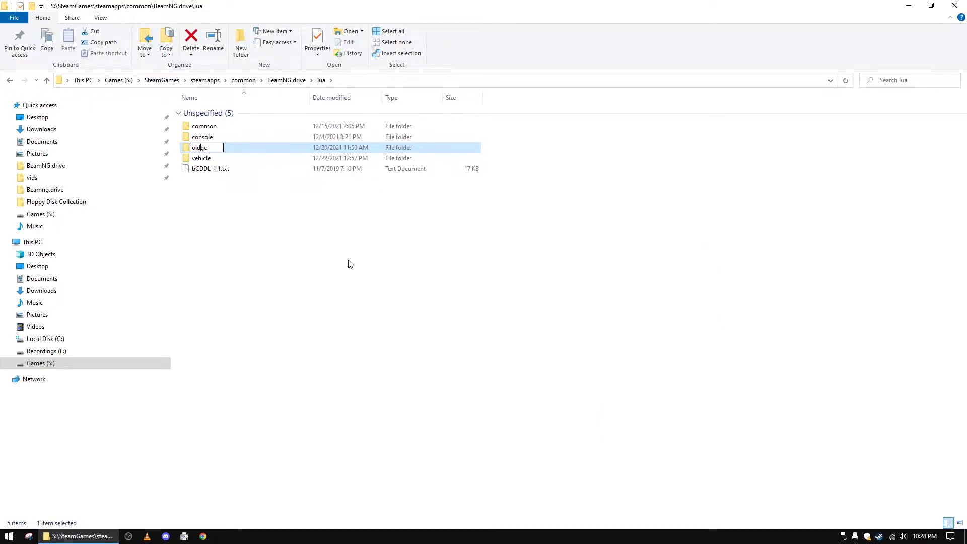
click(504, 295)
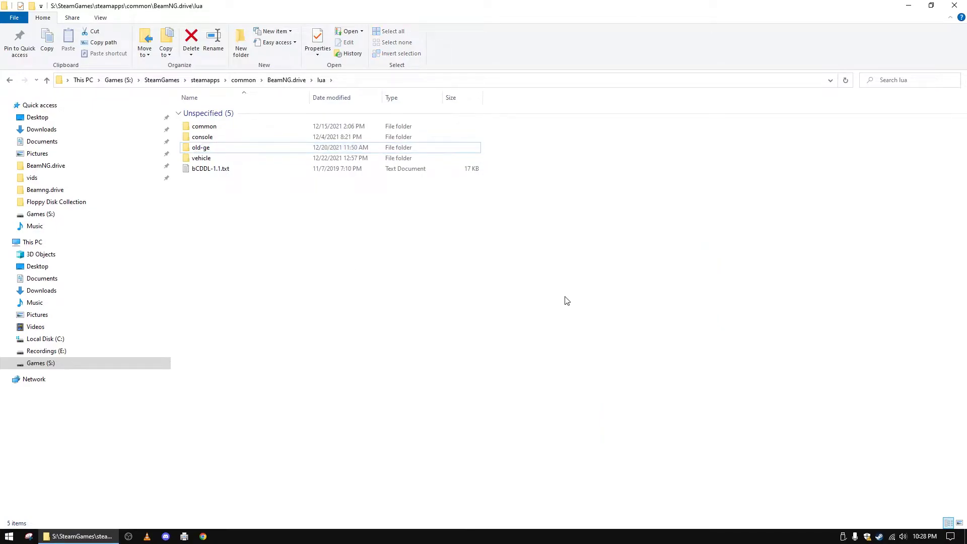
Step: Launch BeamNG.drive from Steam and start the game from its launcher
click(880, 538)
right_click(879, 538)
click(894, 345)
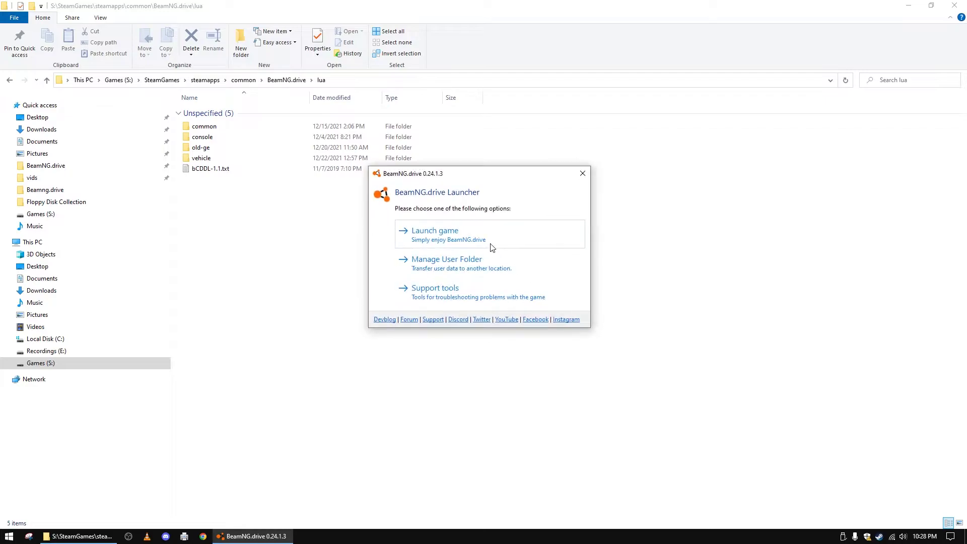
click(492, 243)
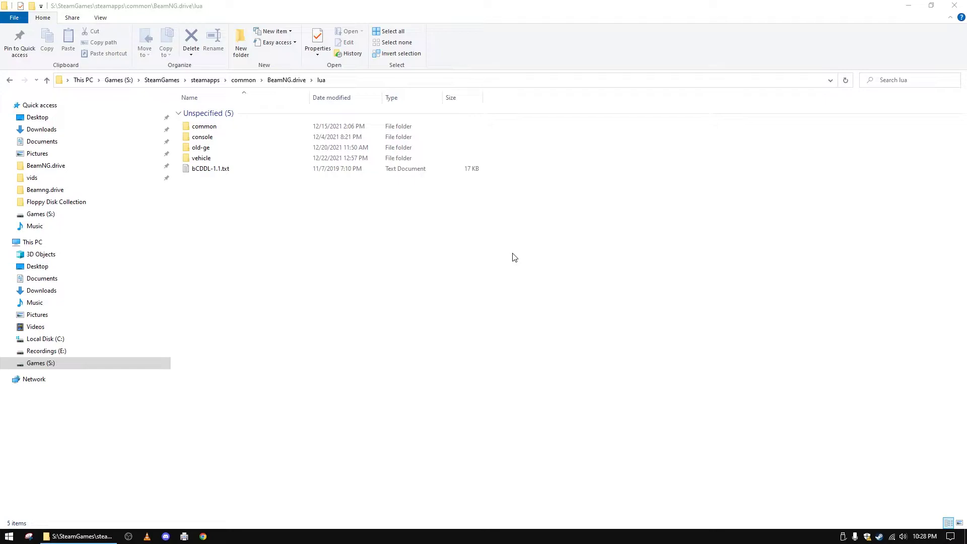
Step: Try launching BeamNG.drive from Steam again and dismiss the crash dialog
right_click(879, 536)
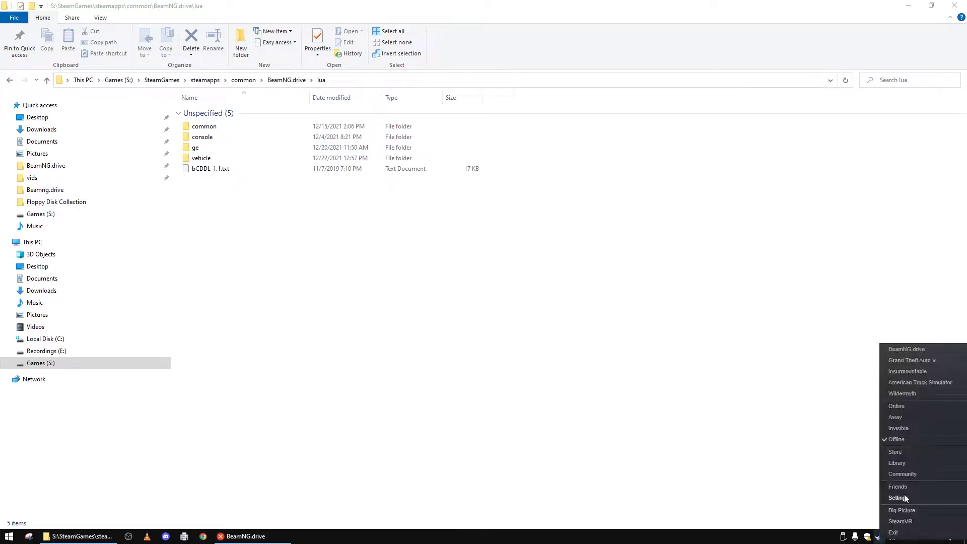
click(906, 349)
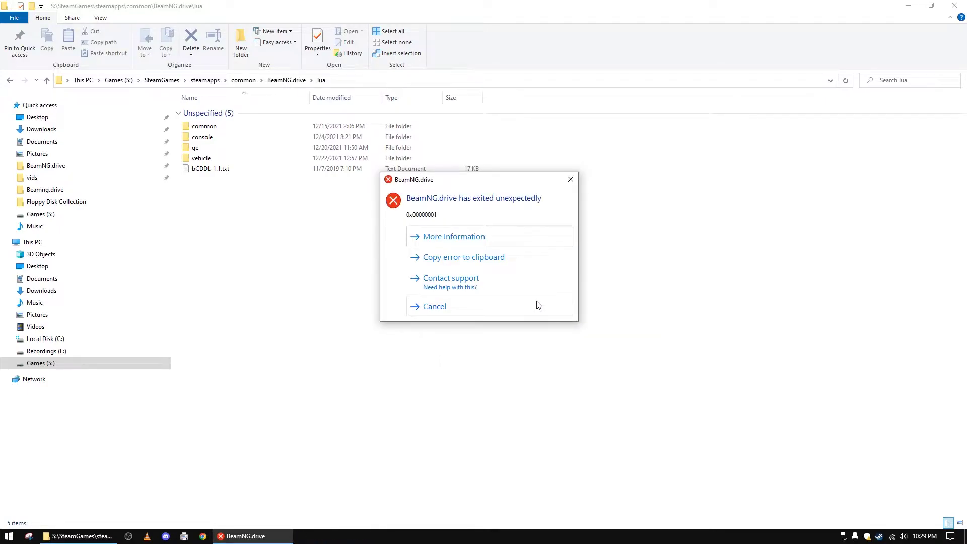
click(488, 309)
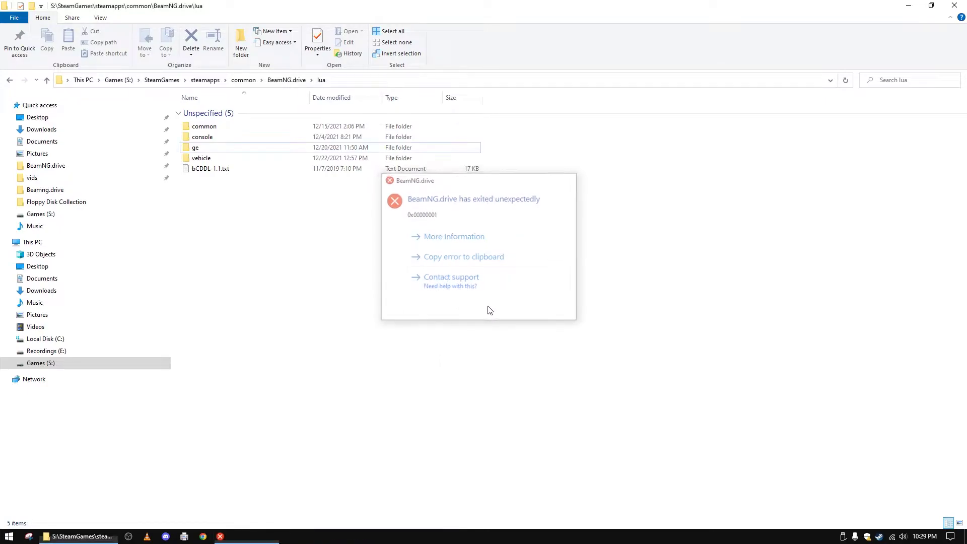
Step: Start BeamNG.drive once more through Steam and its launcher with the ge folder under its original name
click(880, 541)
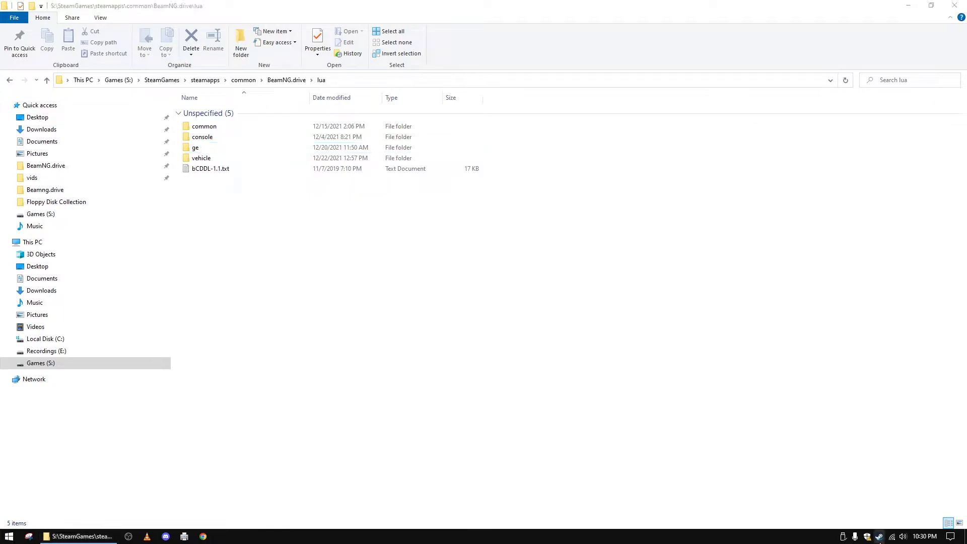
click(809, 350)
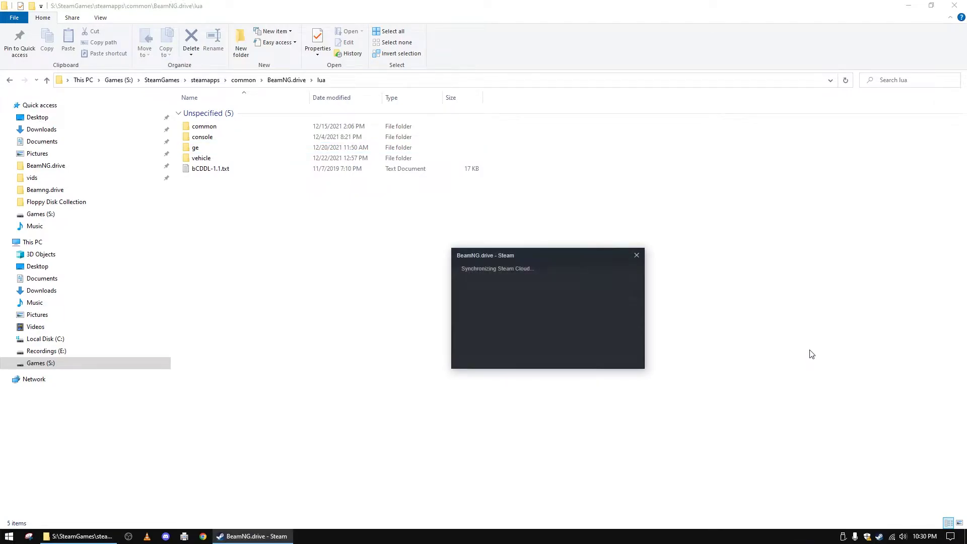
click(534, 236)
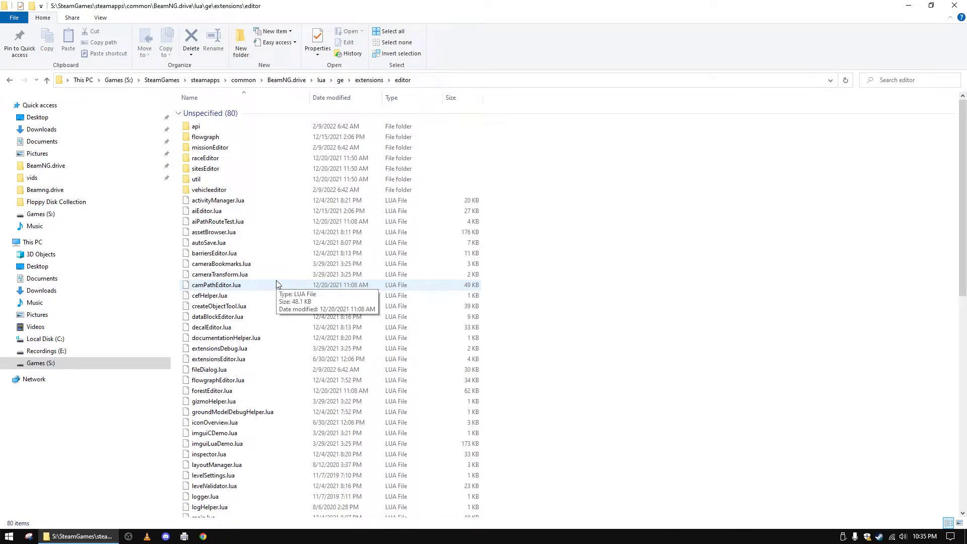
Step: Rename assetBrowser.lua in the extensions\editor folder to xx-assetBrowser.lua
scroll(276, 285, down, 4)
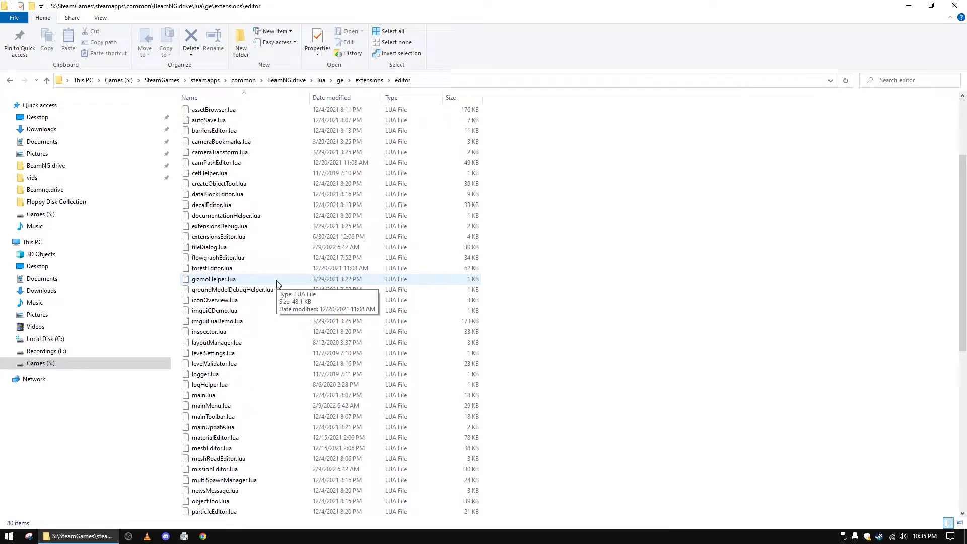
scroll(276, 285, down, 3)
scroll(278, 285, up, 3)
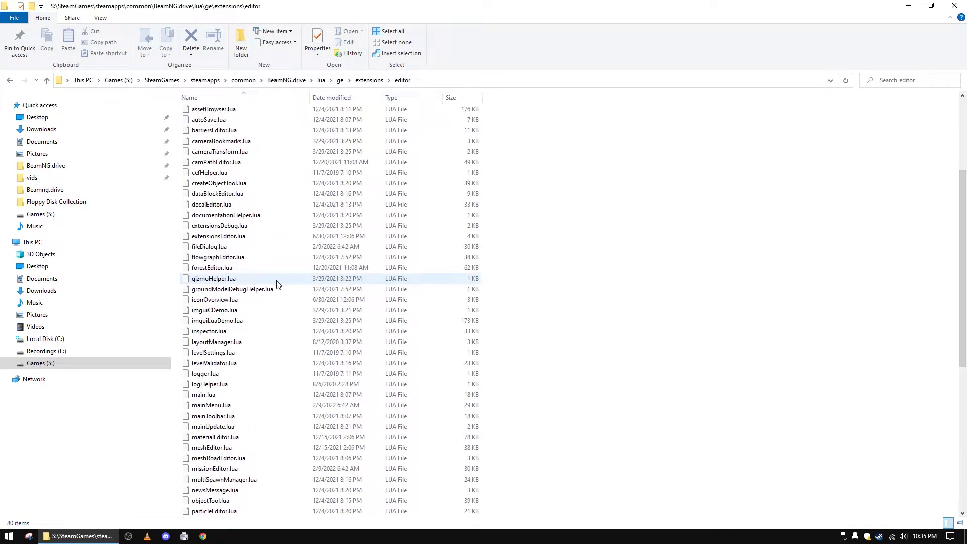
scroll(276, 284, up, 4)
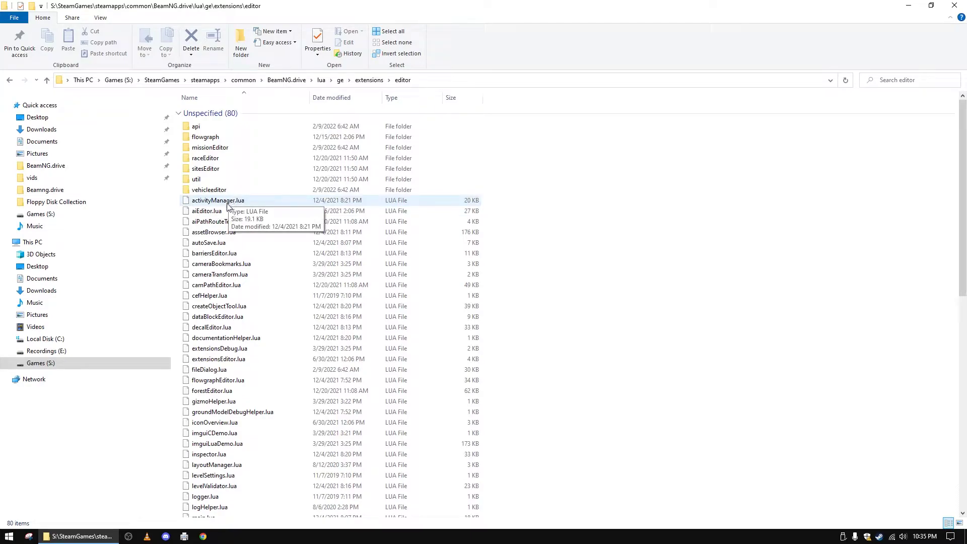
click(246, 233)
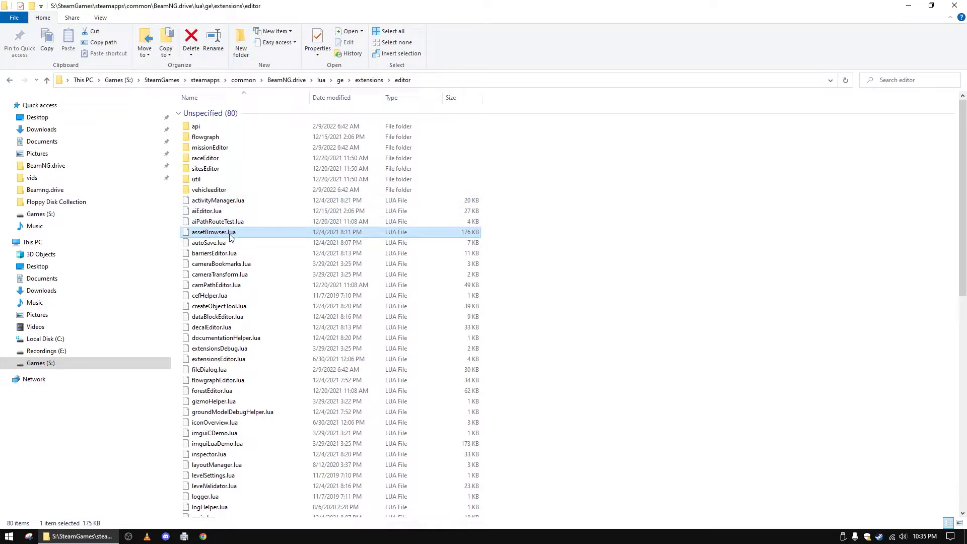
key(F2)
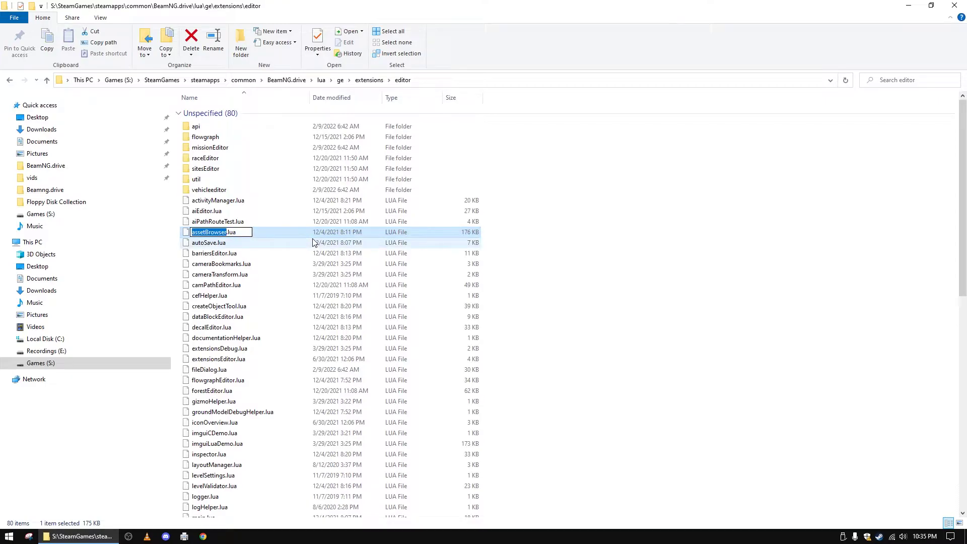
key(Home)
text(xx-)
click(543, 296)
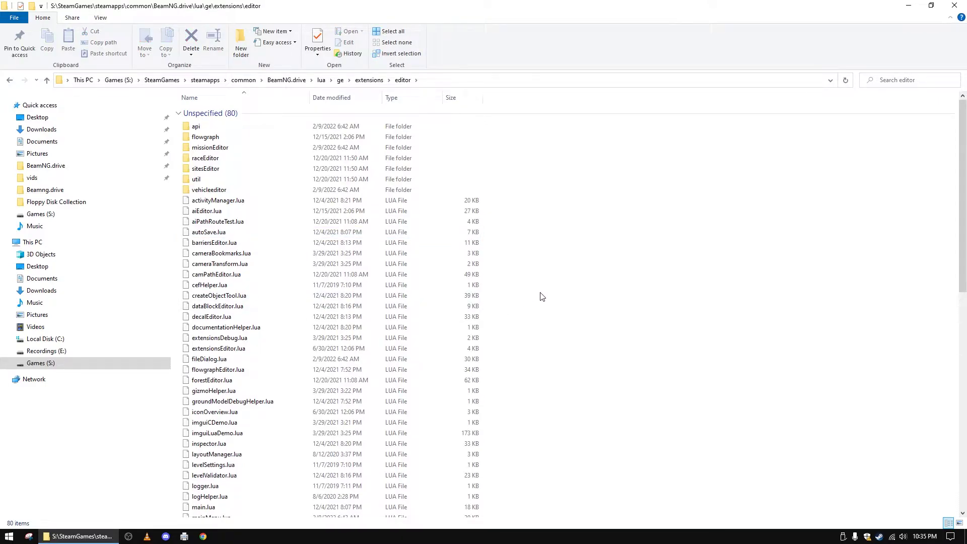
Step: Rename sceneTree.lua in the editor folder to xx-sceneTree.lua
scroll(514, 343, down, 8)
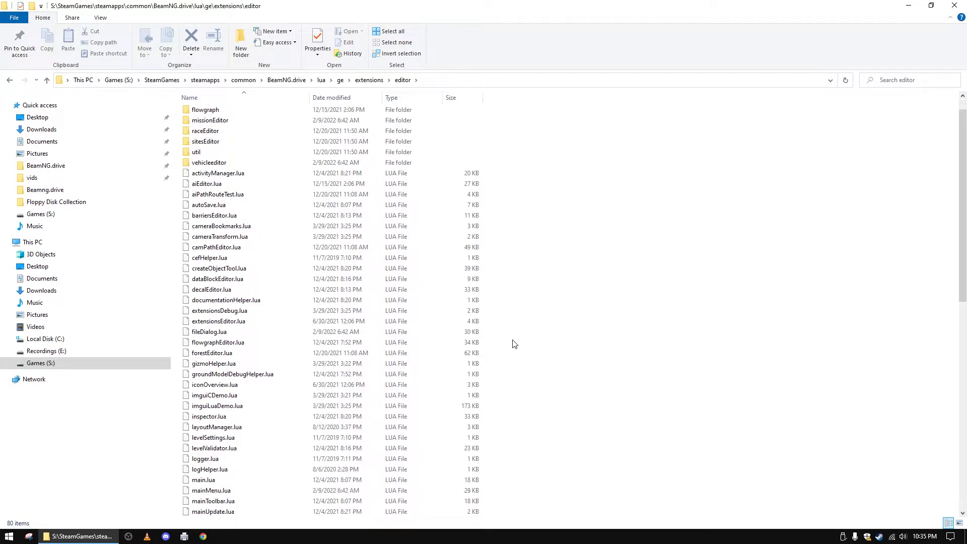
scroll(515, 343, down, 6)
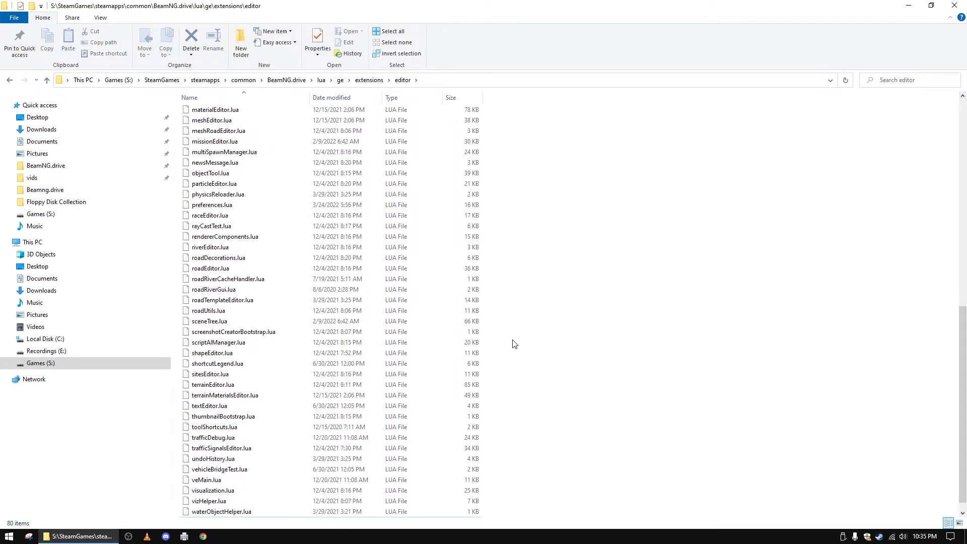
click(211, 322)
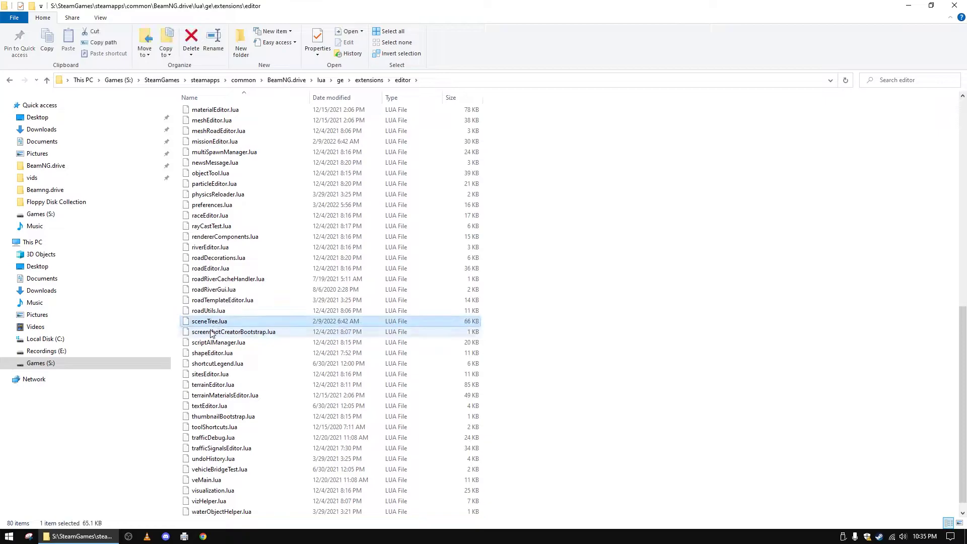
key(F2)
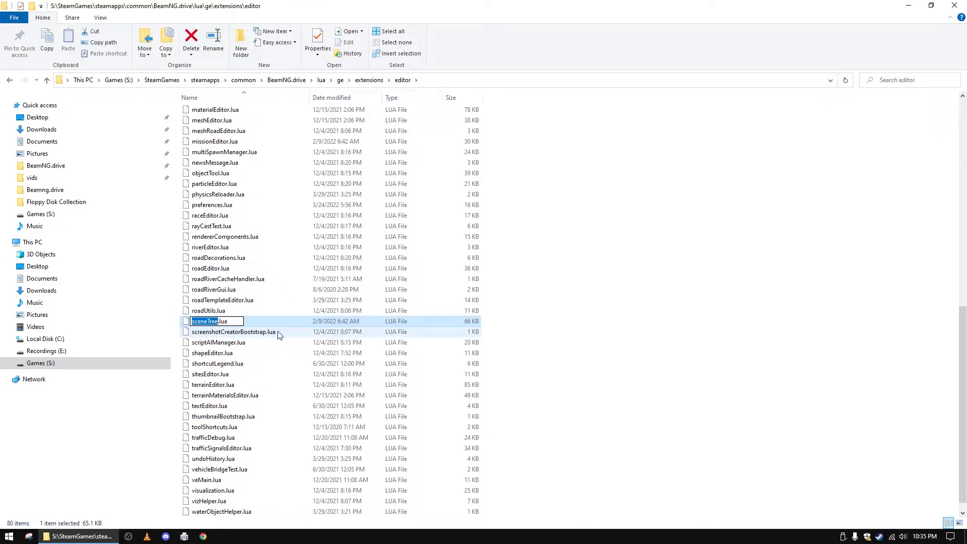
key(Home)
text(xx-)
key(Return)
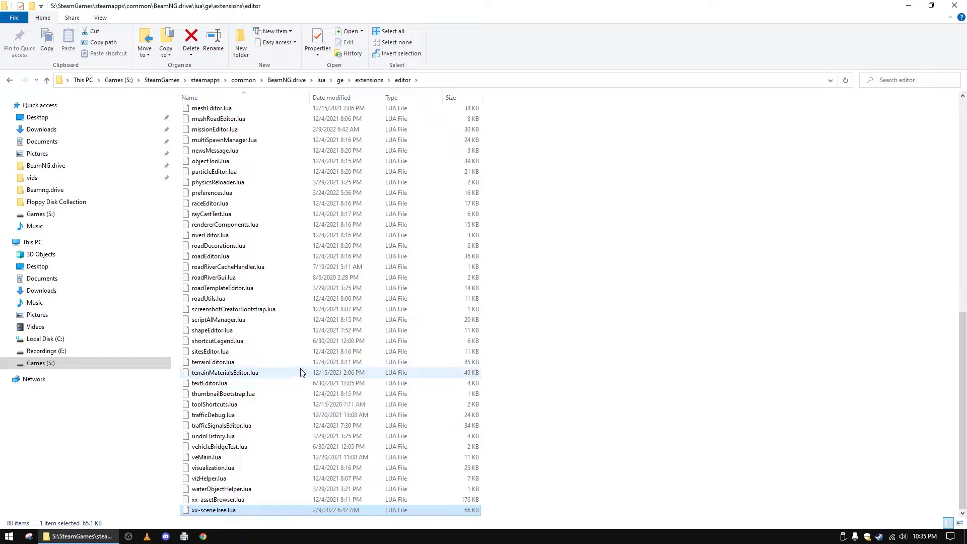
Step: Rename cameraBookmarks.lua in the editor folder to xx-cameraBookmarks.lua
scroll(280, 365, up, 7)
scroll(282, 362, up, 7)
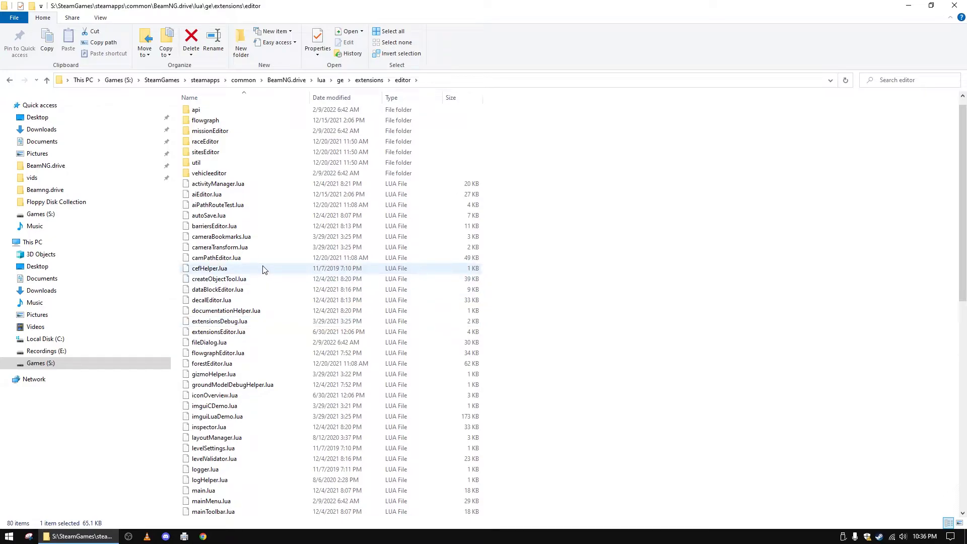
click(202, 237)
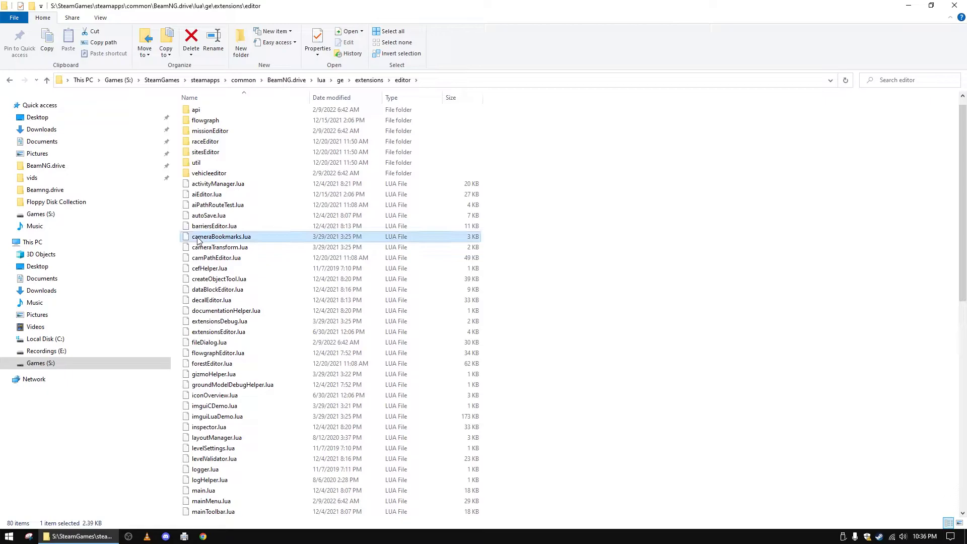
key(F2)
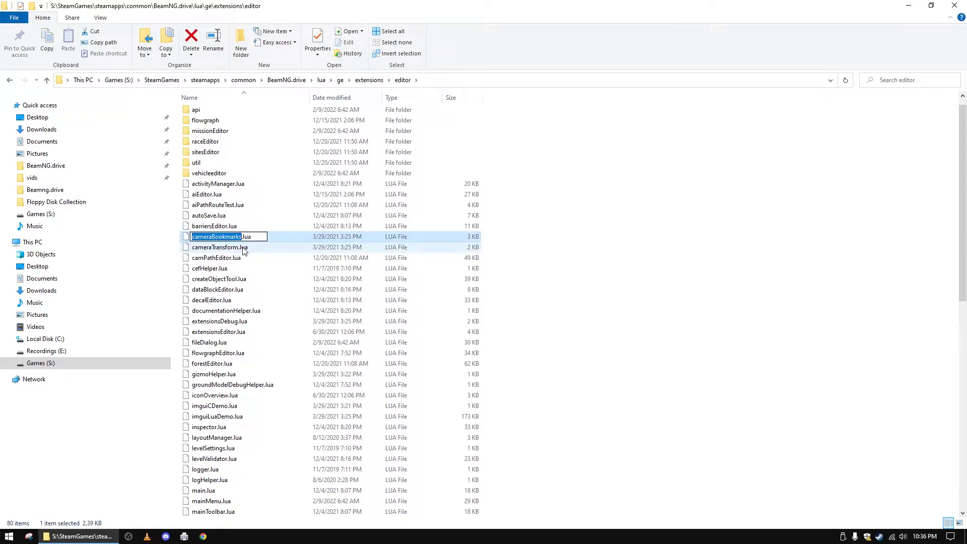
key(Home)
text(xx-)
key(Return)
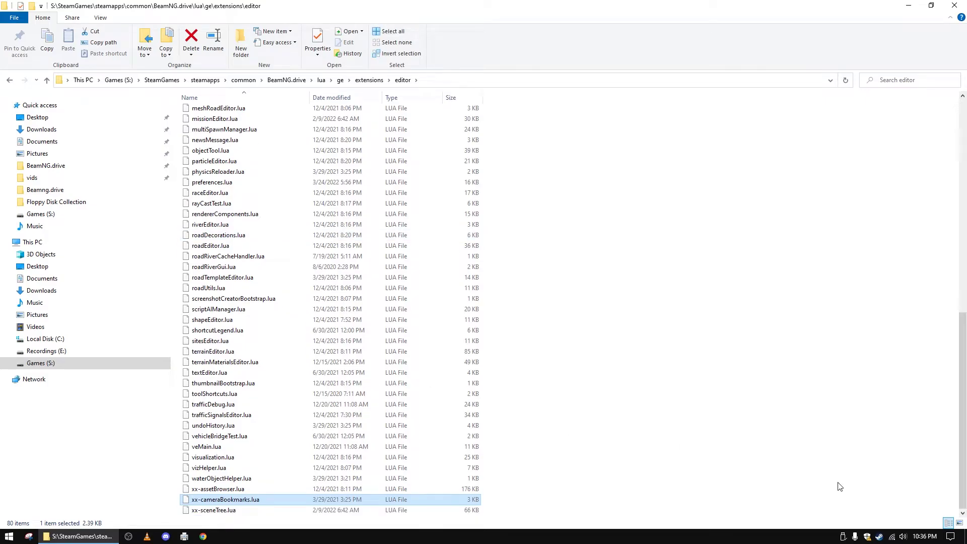
Step: Launch BeamNG.drive from Steam with the three editor scripts renamed
right_click(879, 536)
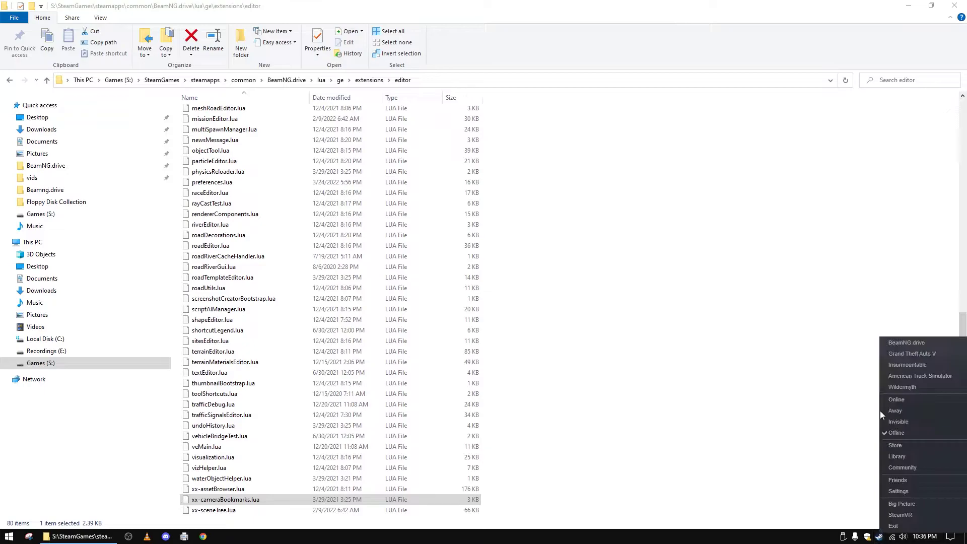
click(906, 343)
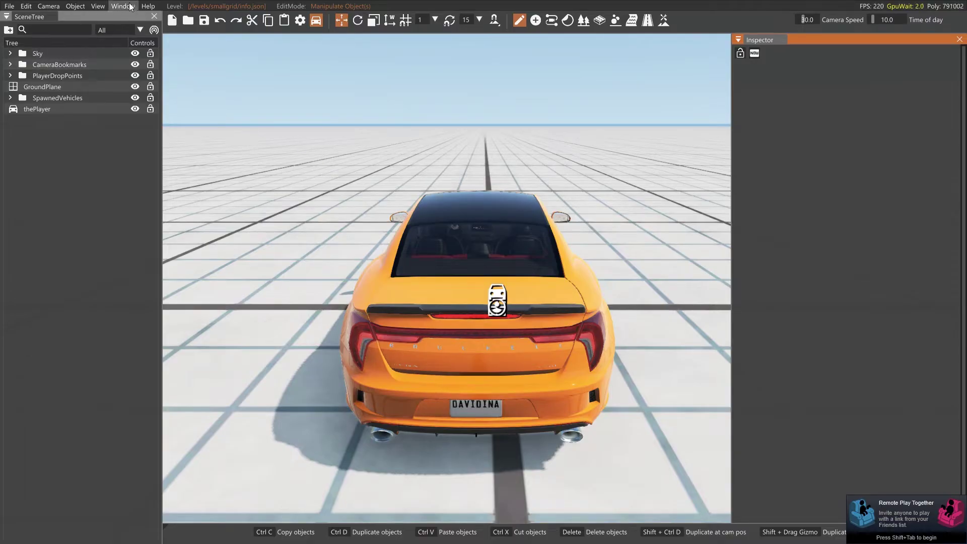
Step: In the game's World Editor, open and close the Asset Browser, and open the Scene Tree to check both tools
click(123, 6)
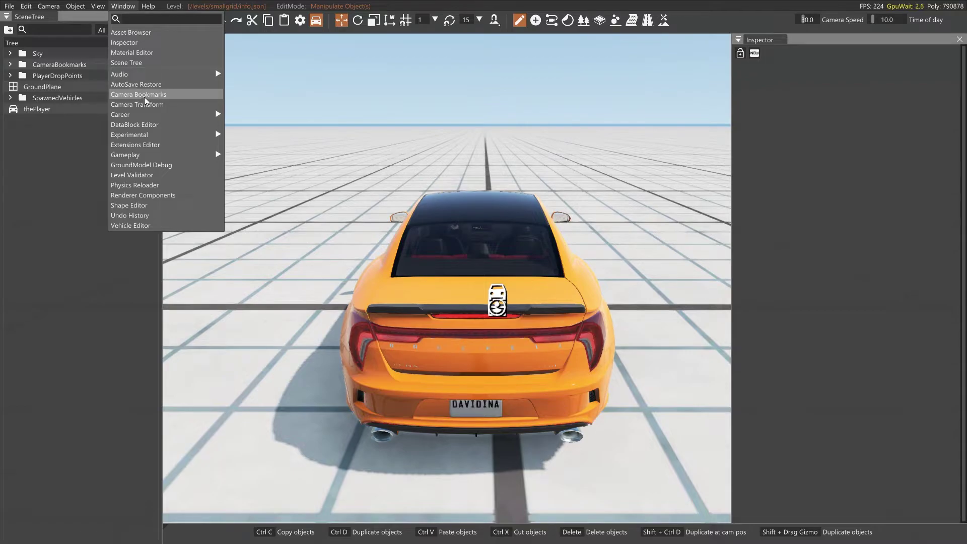
click(148, 35)
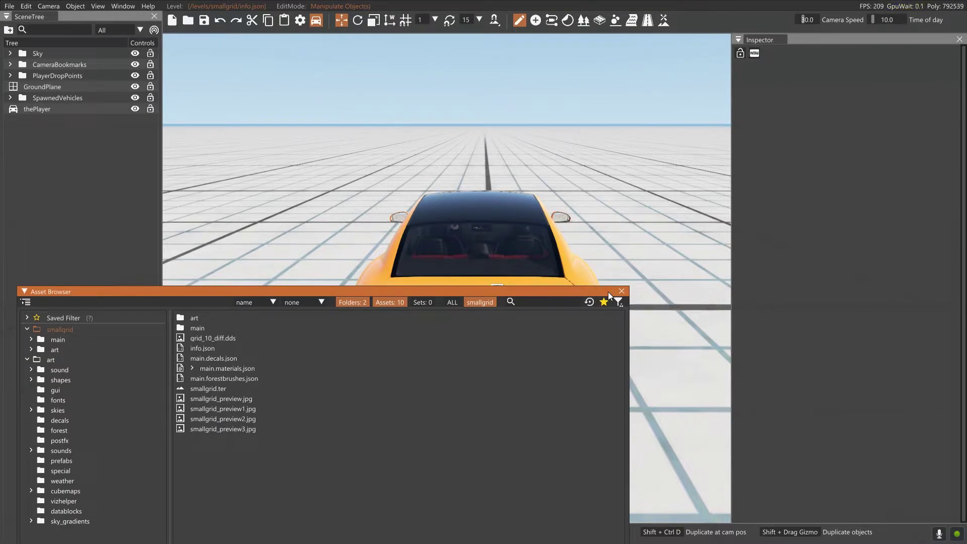
click(622, 293)
click(124, 6)
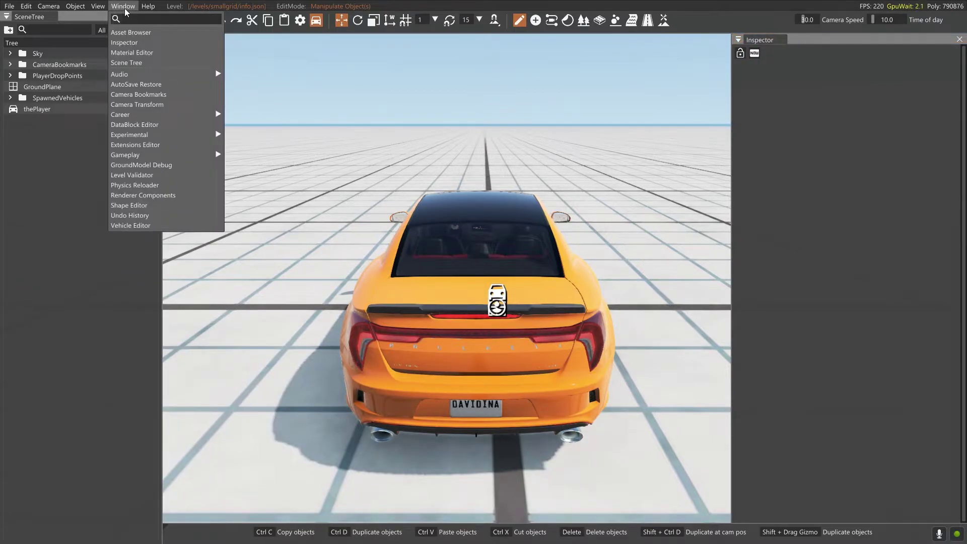
click(126, 62)
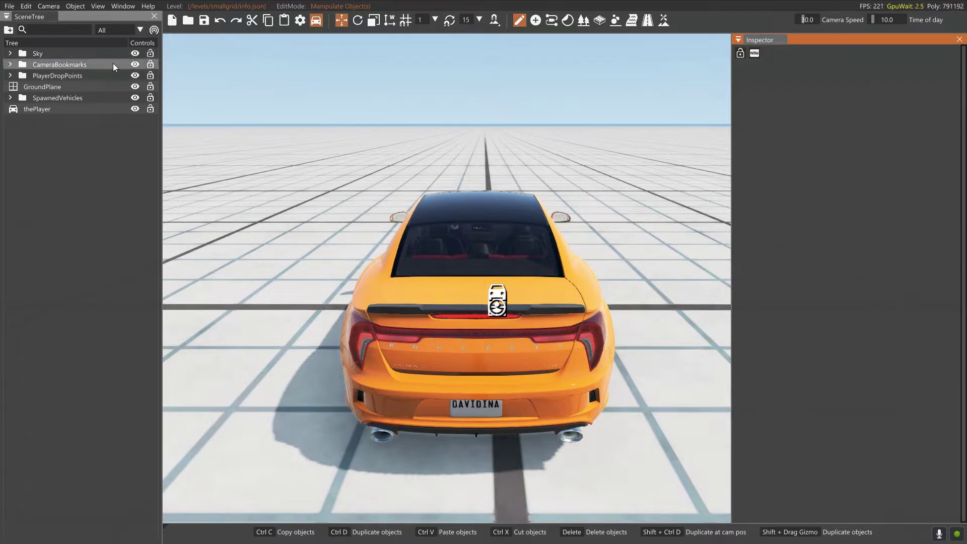
Step: Open the Camera Bookmarks tool in the World Editor to check it, and close it again
click(124, 6)
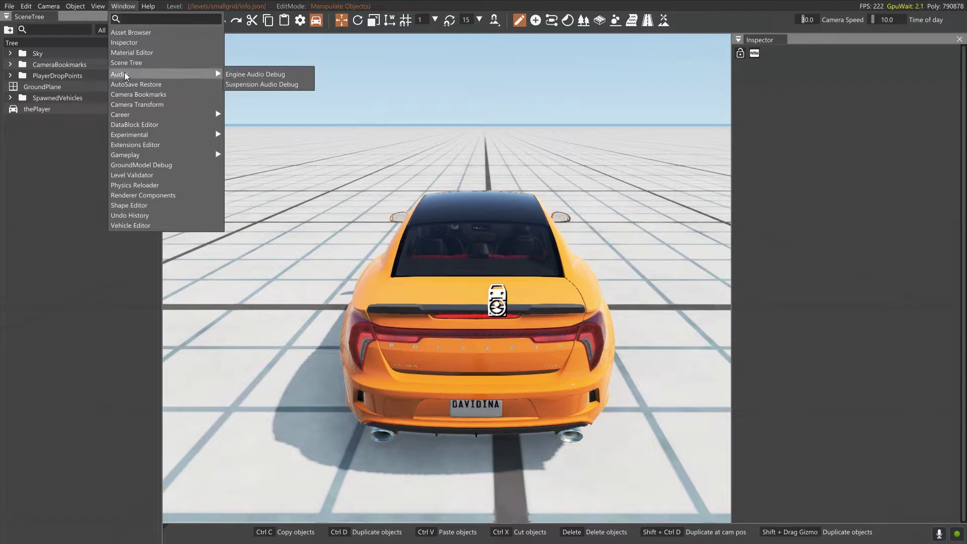
click(142, 95)
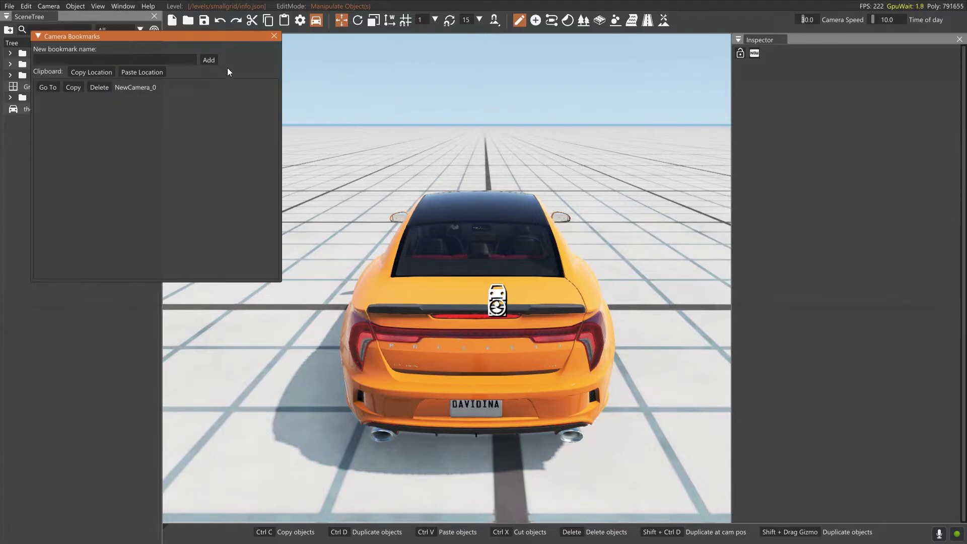
click(273, 36)
click(124, 7)
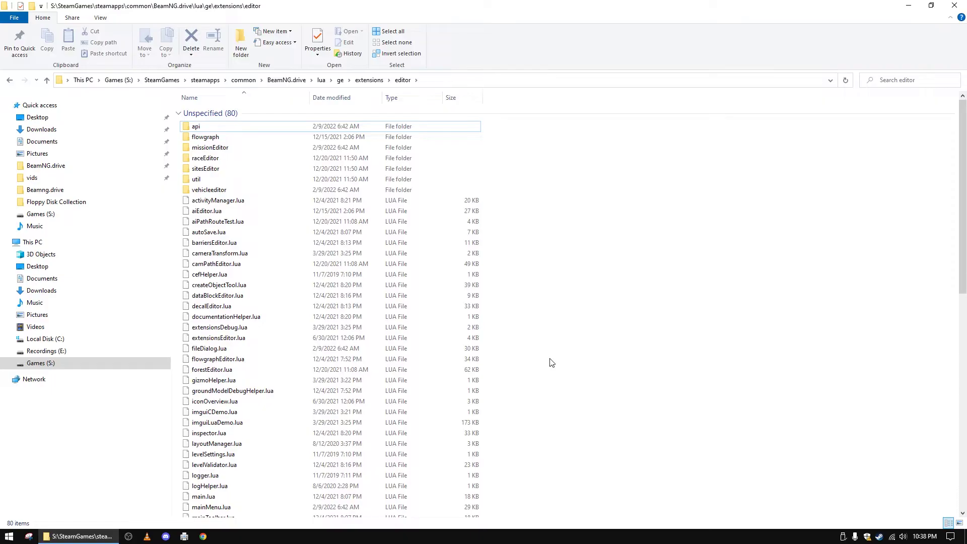
Step: Move xx-assetBrowser.lua, xx-cameraBookmarks.lua and xx-sceneTree.lua from the editor folder to the temp folder on the Desktop
scroll(538, 361, down, 3)
scroll(538, 361, down, 10)
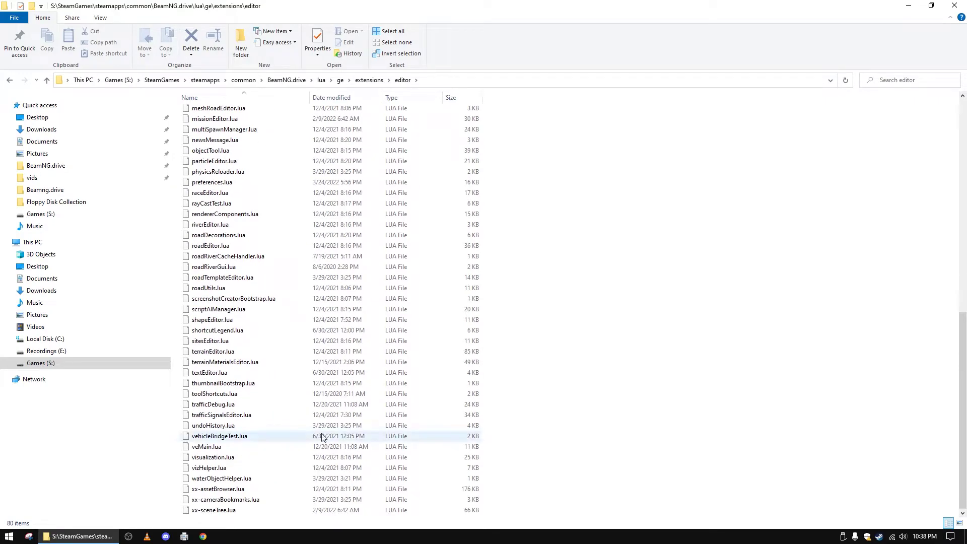
click(203, 492)
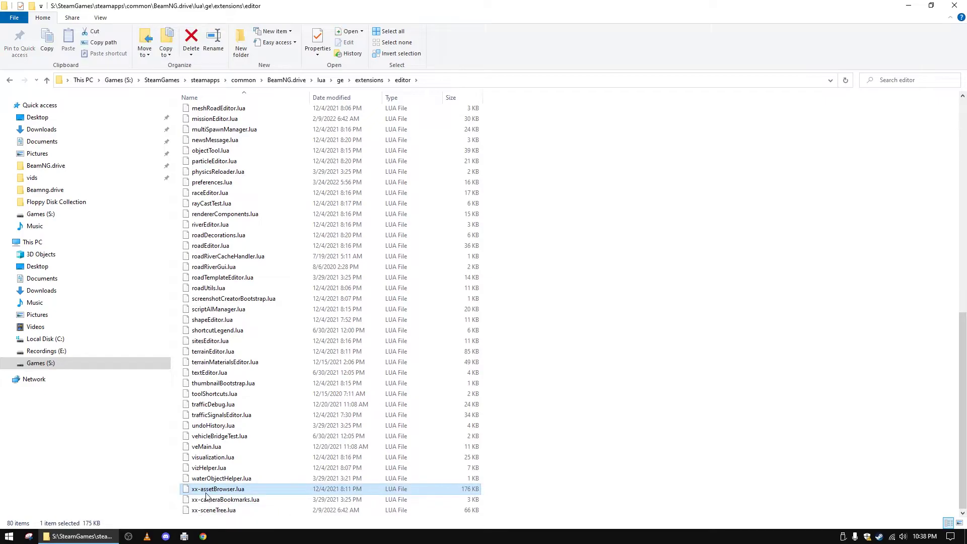
shift+click(217, 510)
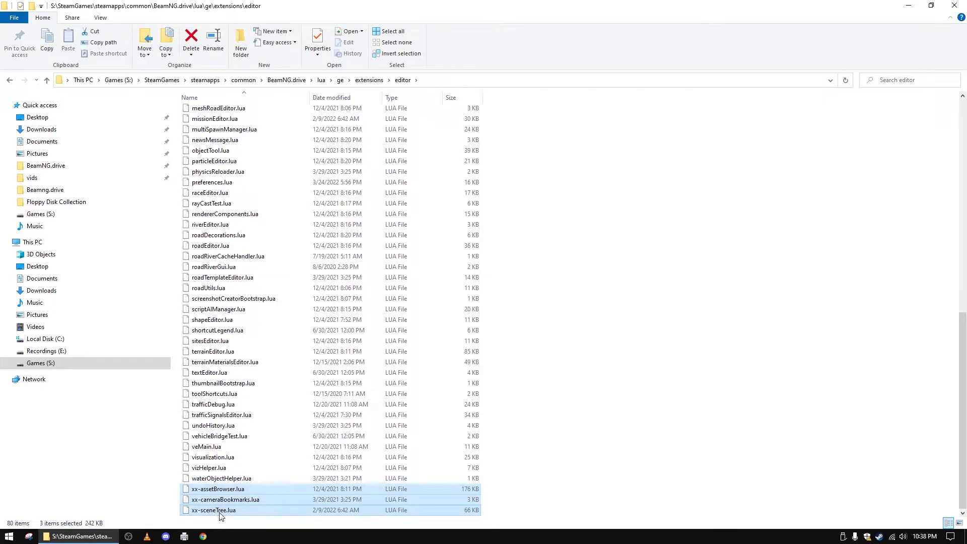
right_click(219, 513)
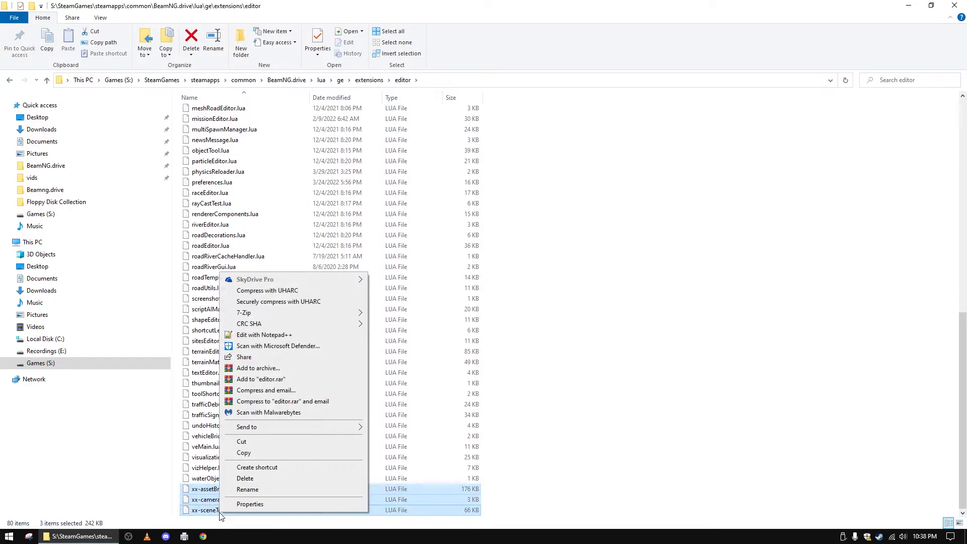
click(243, 443)
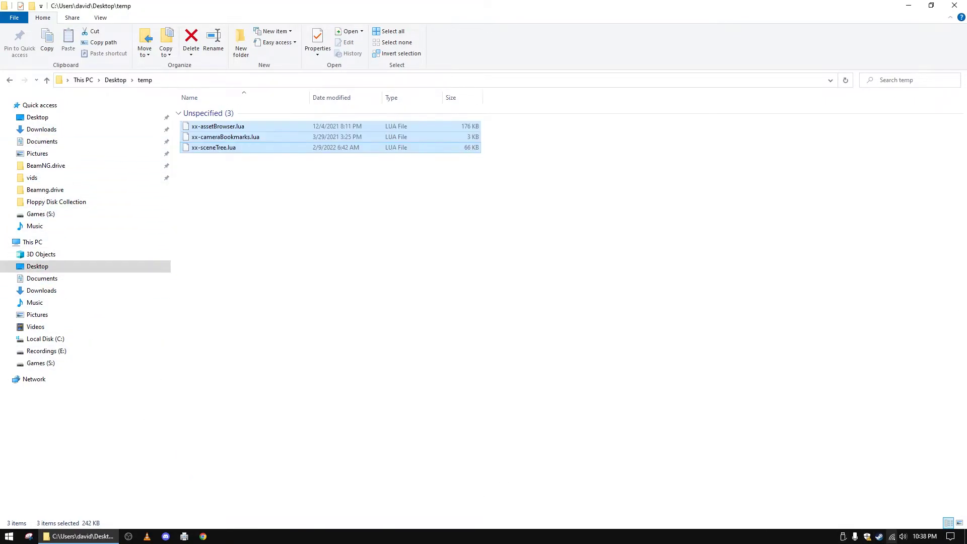
Step: Launch BeamNG.drive from Steam and start the game through its launcher
right_click(879, 537)
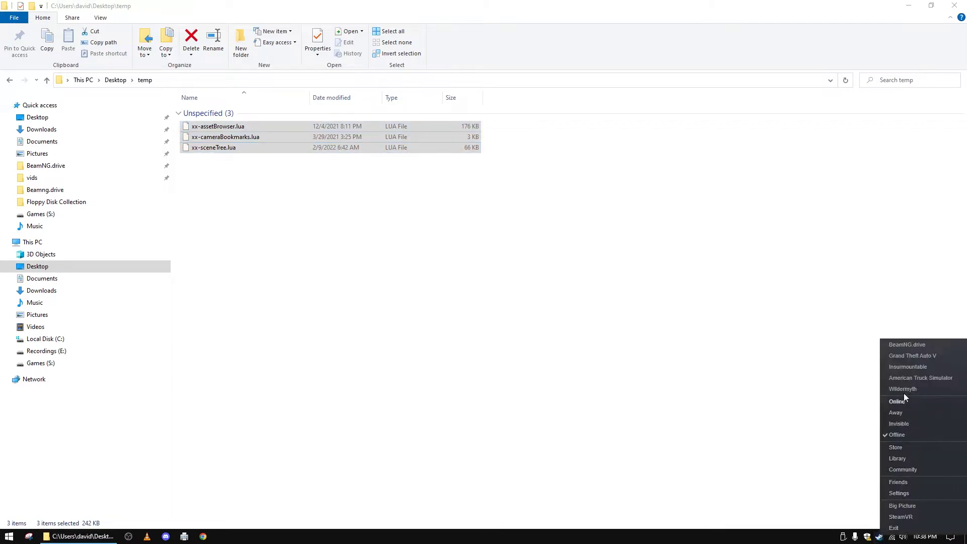
click(898, 344)
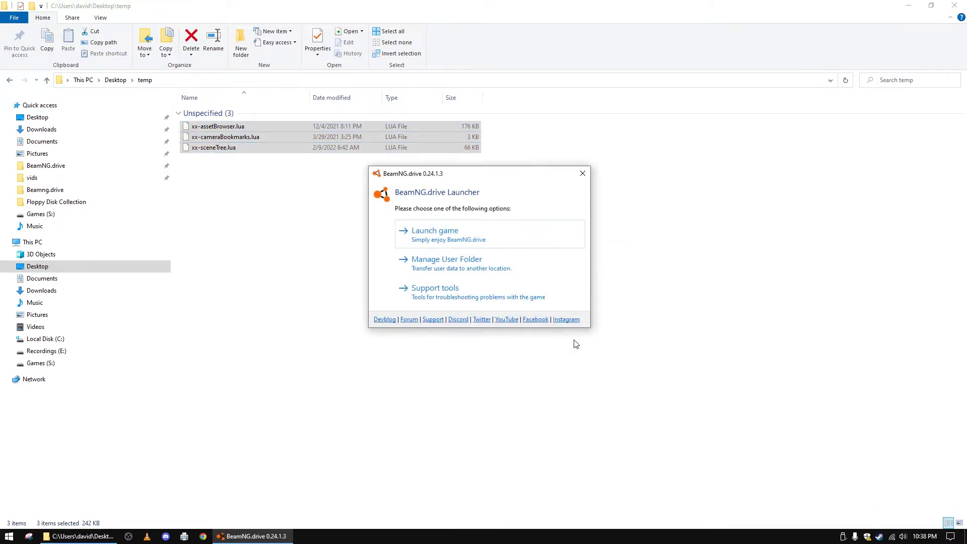
click(462, 239)
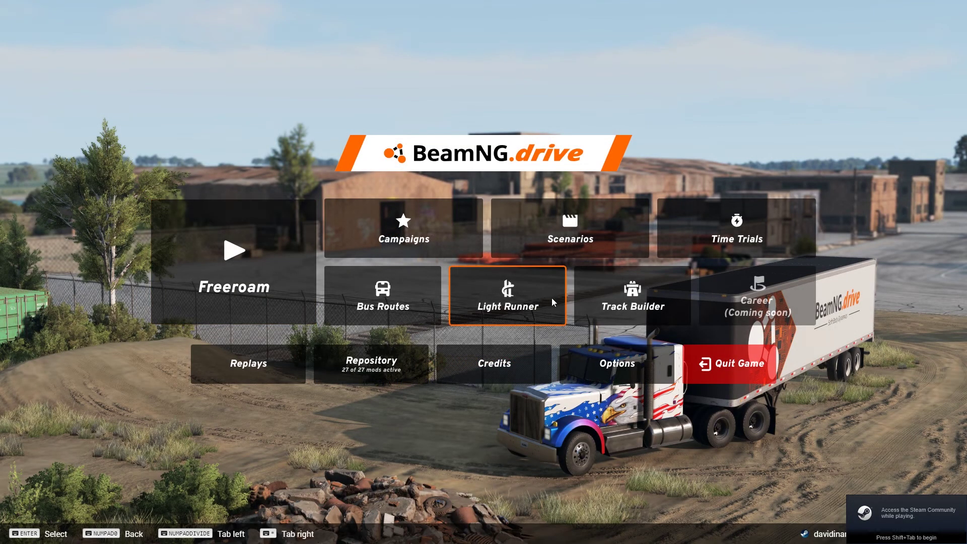
Step: Start a Freeroam session on the Grid, Small, Pure map at the Default spawn point
click(292, 275)
click(623, 237)
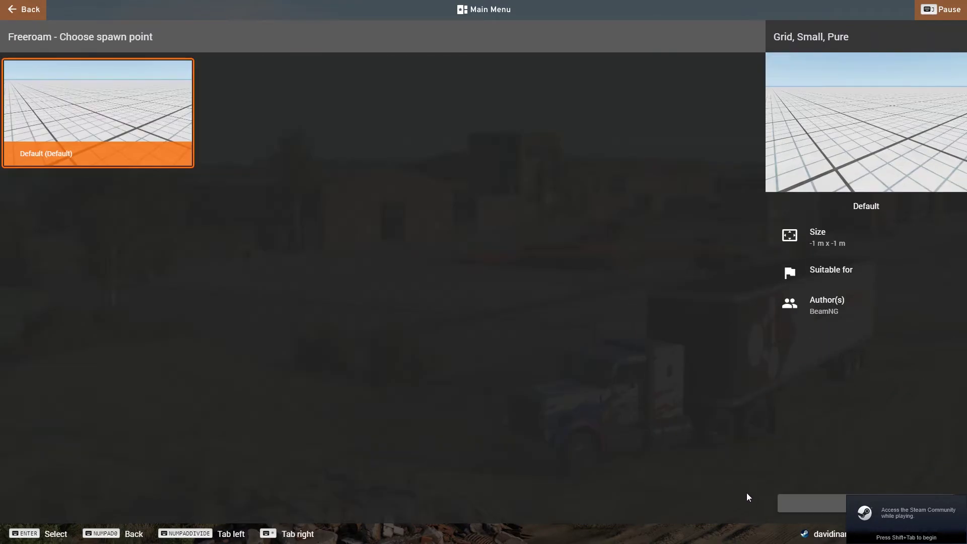
click(790, 501)
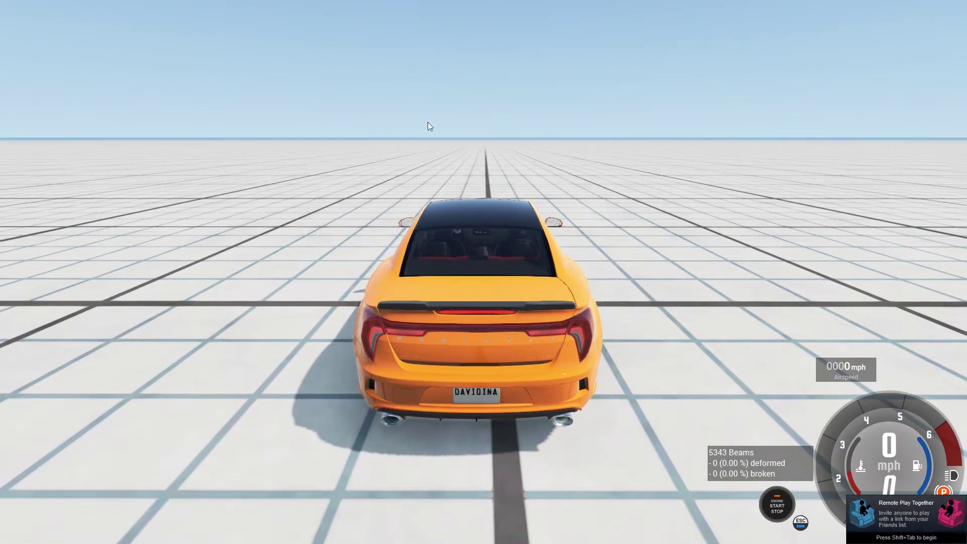
Step: Check the editor folder in File Explorer, return to BeamNG.drive, reload the vehicle and toggle the World Editor
right_drag(536, 254, 540, 248)
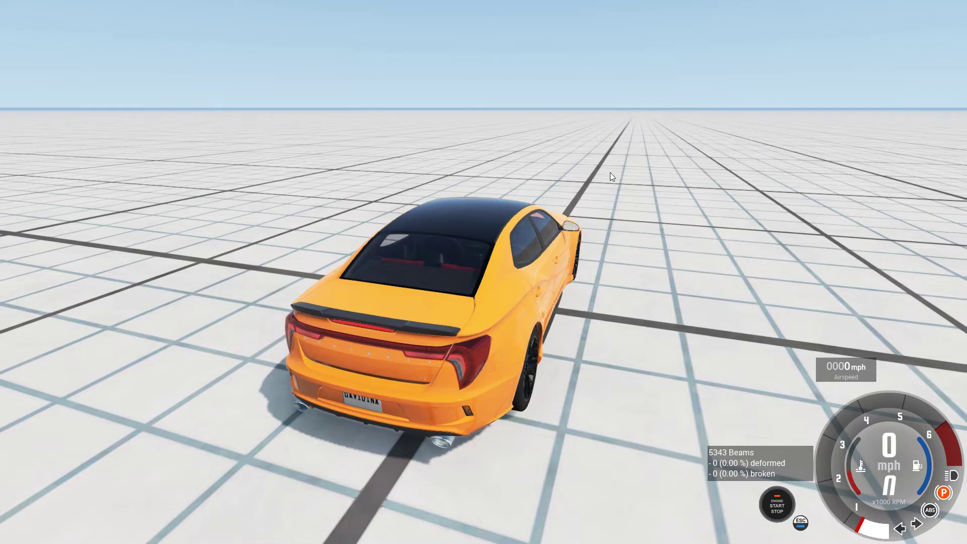
key(alt+Tab)
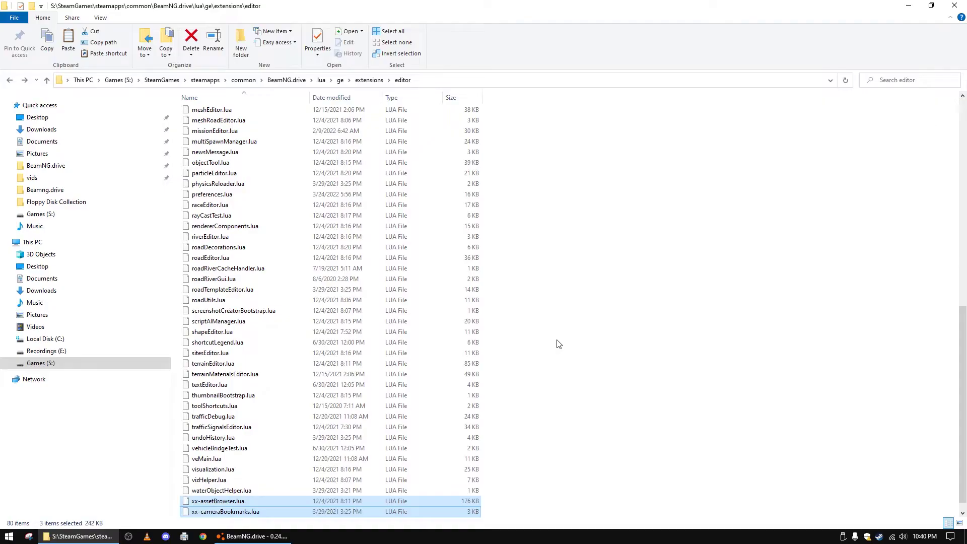
click(254, 537)
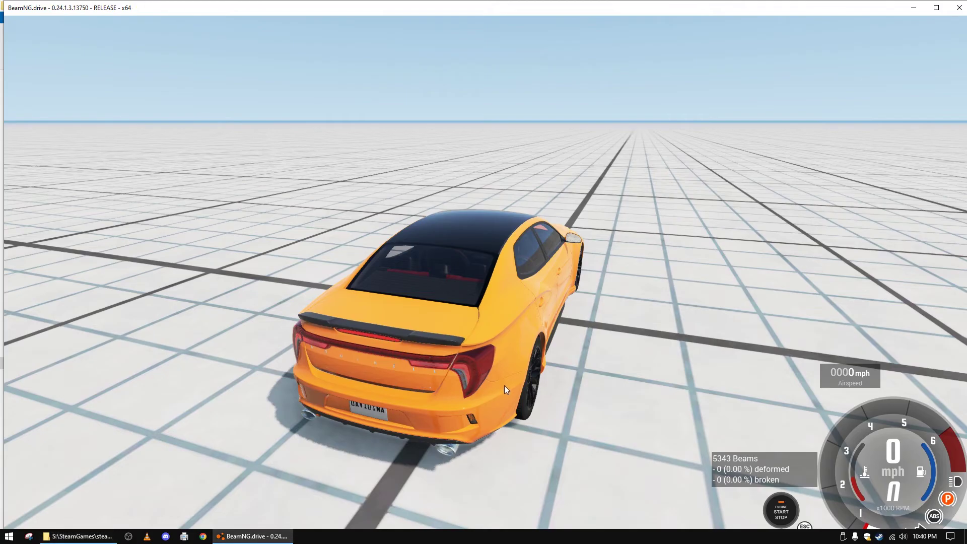
key(ctrl+r)
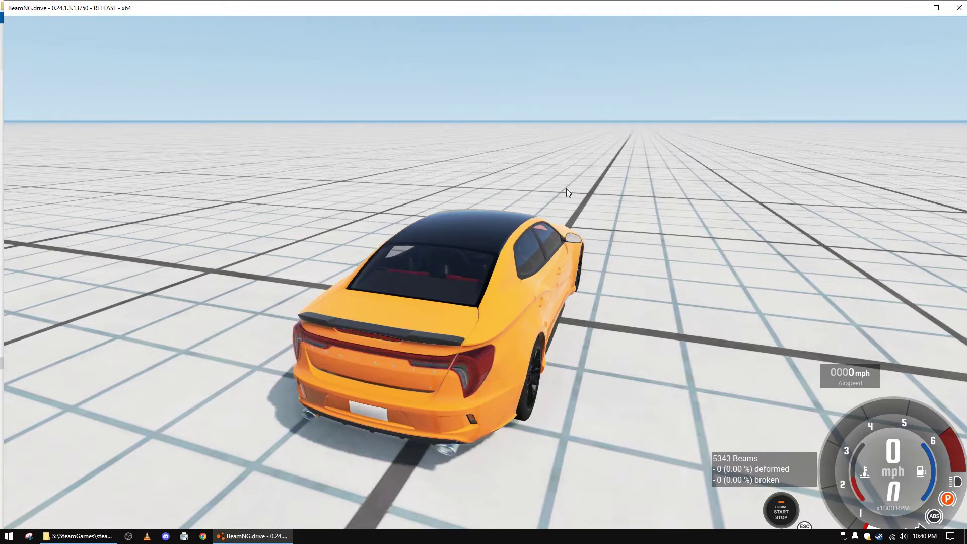
key(F11)
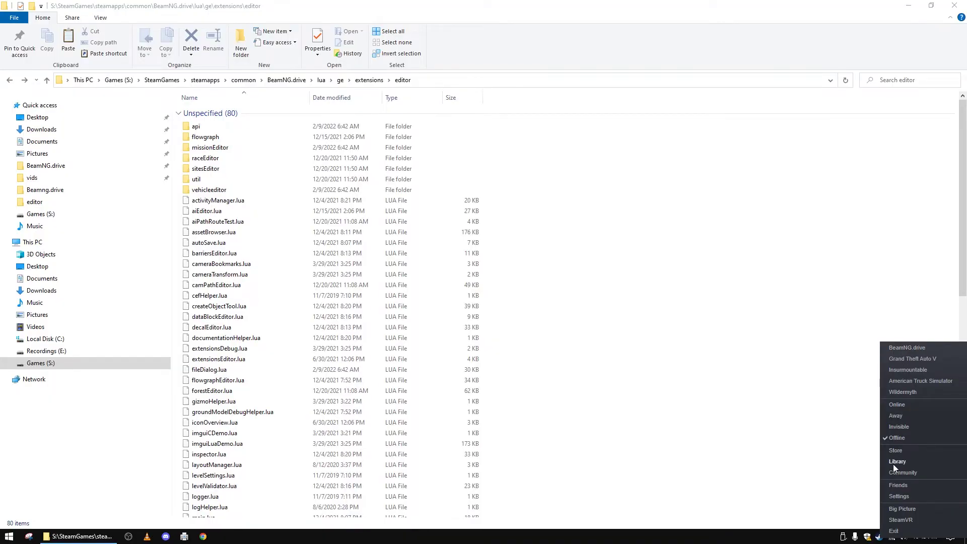
Step: Open BeamNG.drive's properties from the Steam library and show its Local Files settings
click(895, 463)
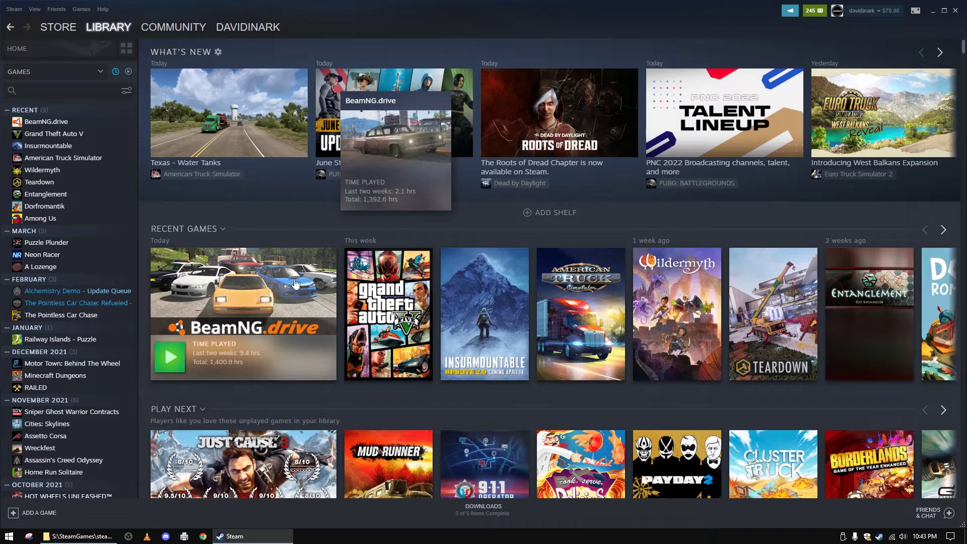
right_click(59, 121)
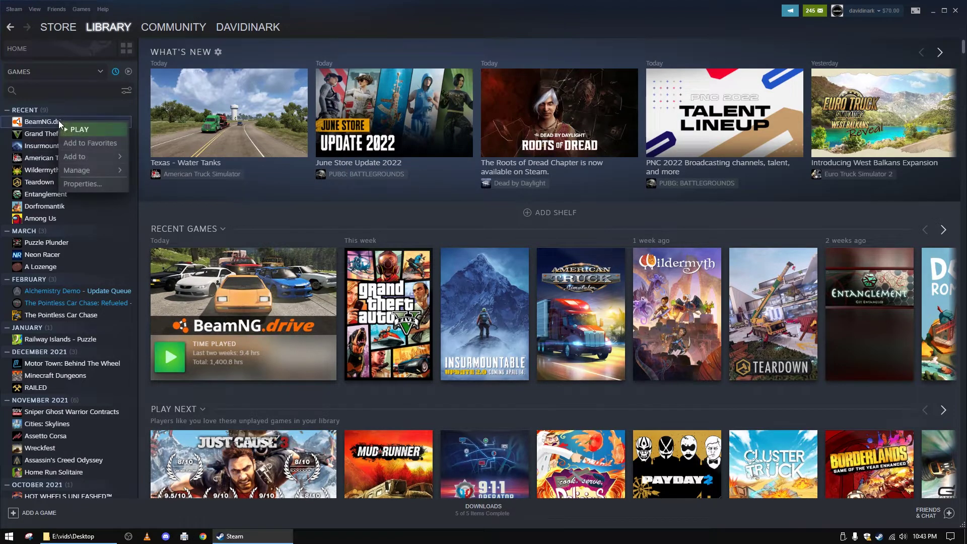
mouse_move(110, 173)
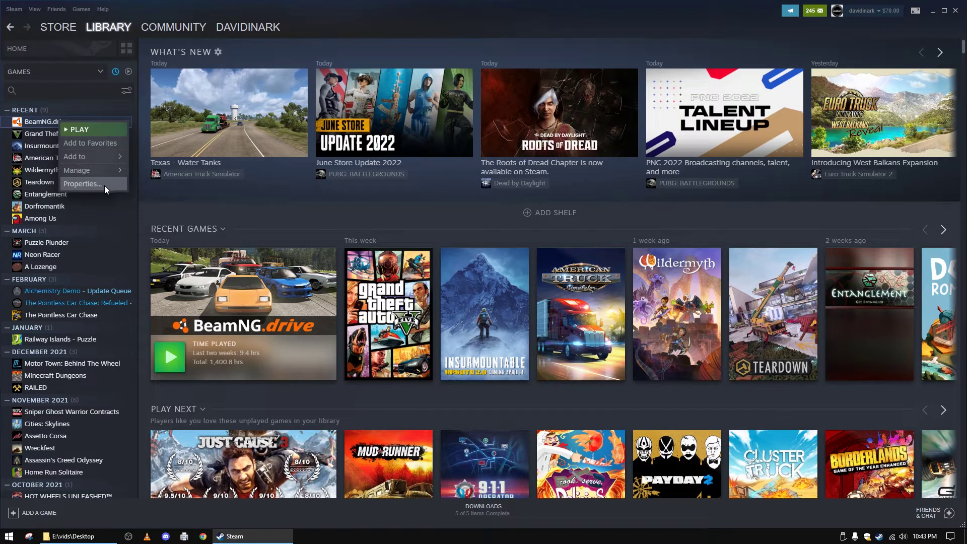
click(107, 186)
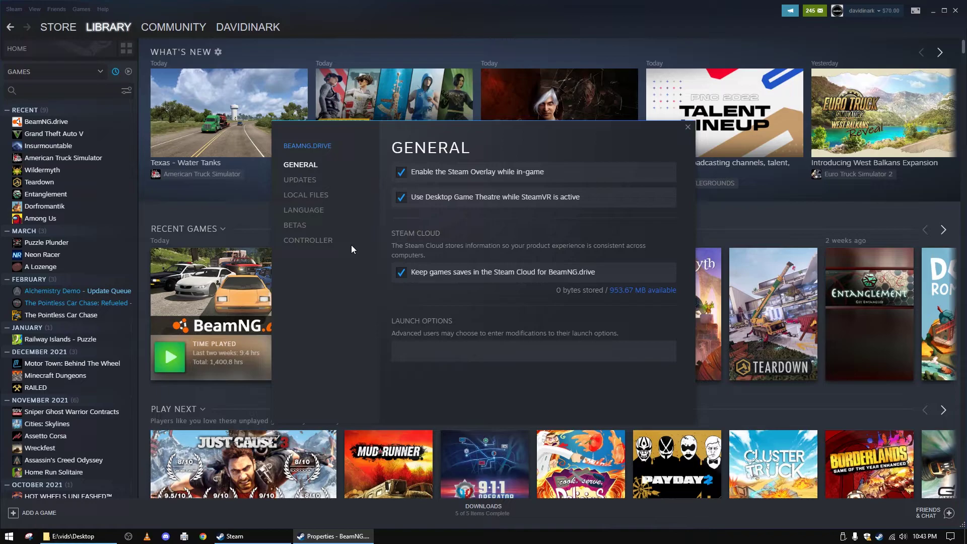
click(321, 195)
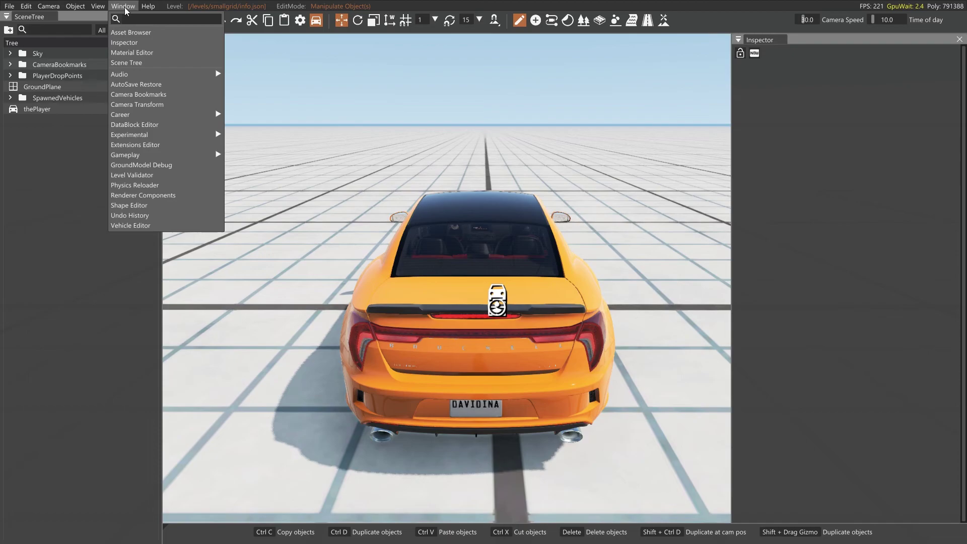
Step: Back in BeamNG.drive, leave the World Editor and open the game's main menu
click(200, 16)
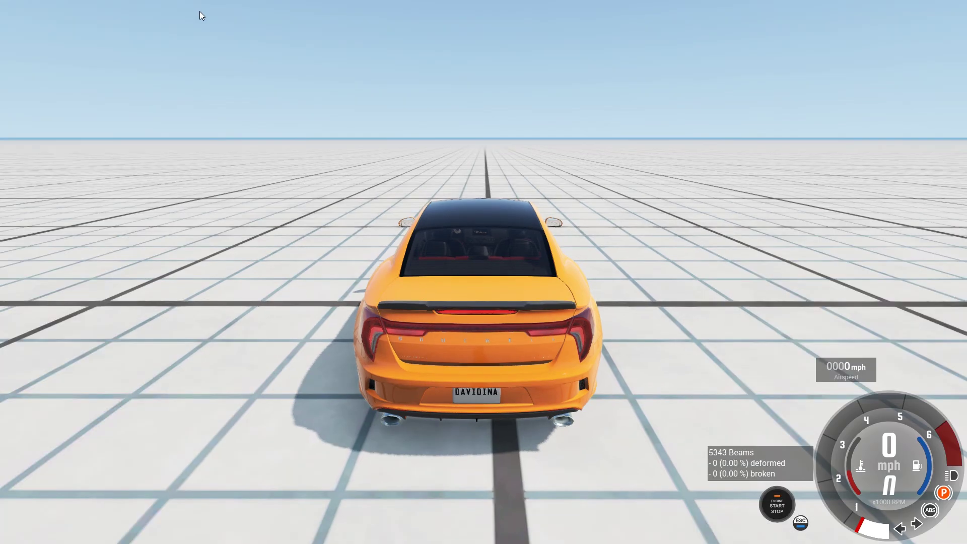
key(Escape)
click(235, 10)
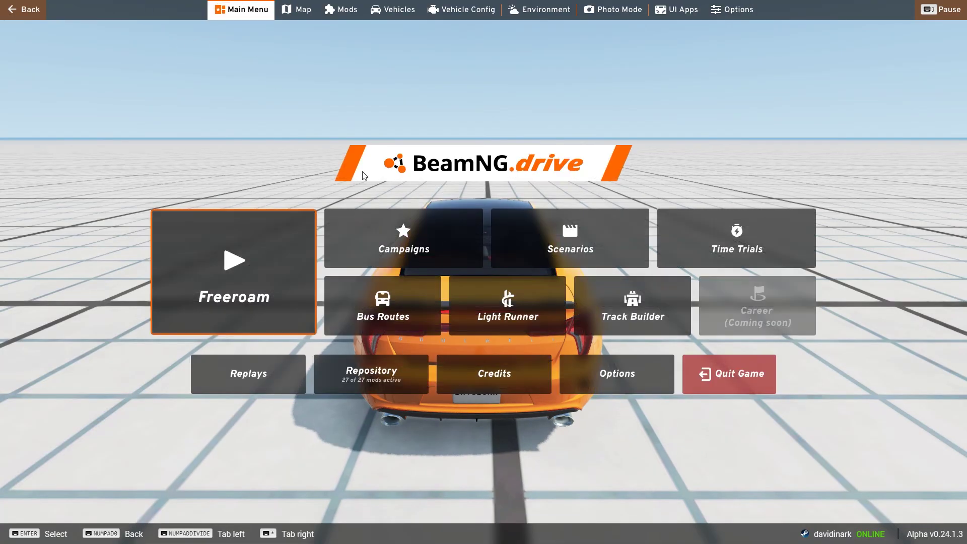